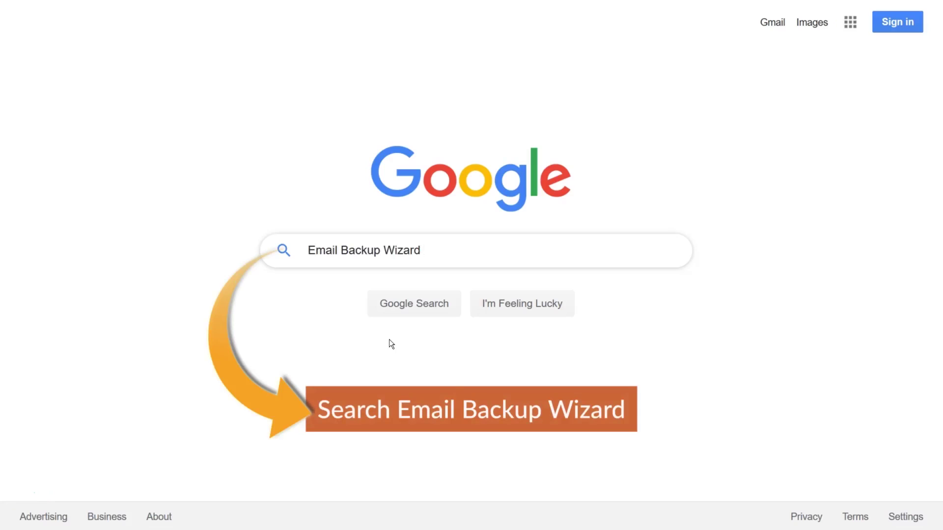
- Search Google for 'Email Backup Wizard'
{"action": "left_click", "coordinate": [409, 304]}
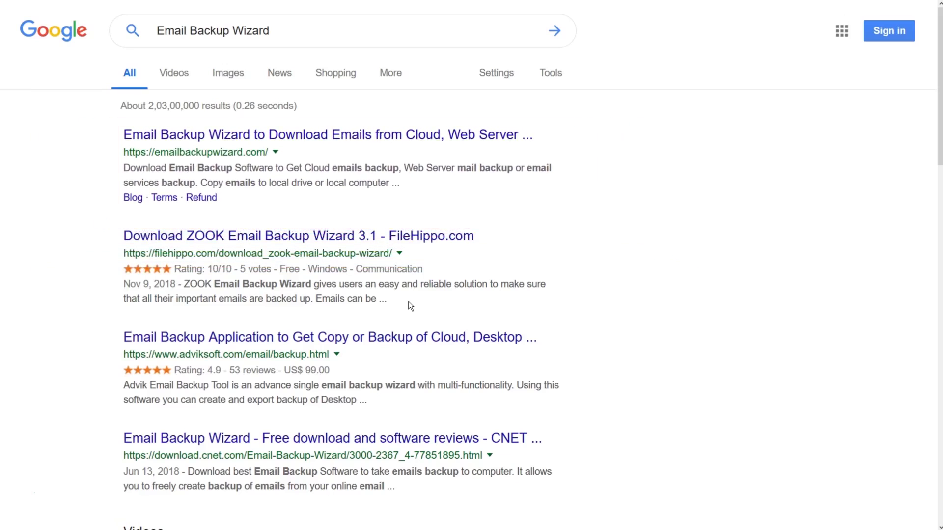
- Download and save email-backup-wizard.exe from the emailbackupwizard.com site
{"action": "left_click", "coordinate": [240, 138]}
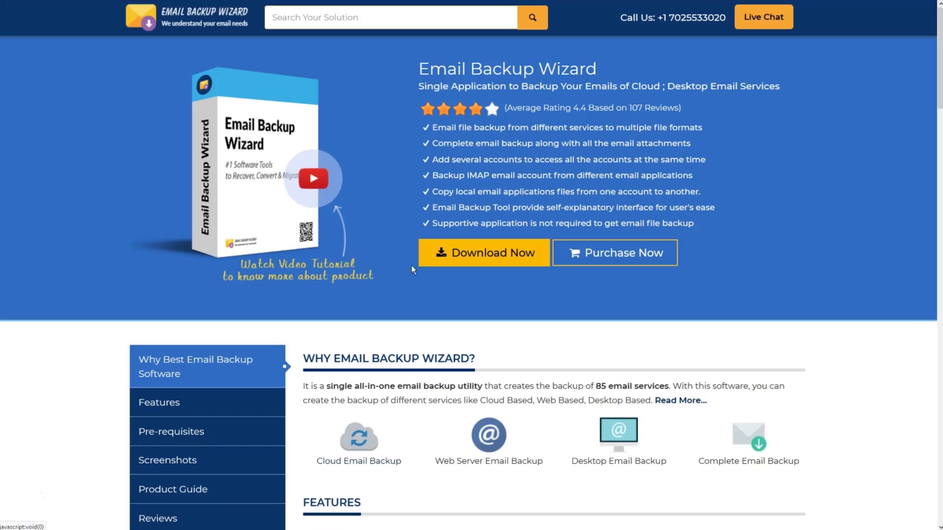
{"action": "left_click", "coordinate": [486, 255]}
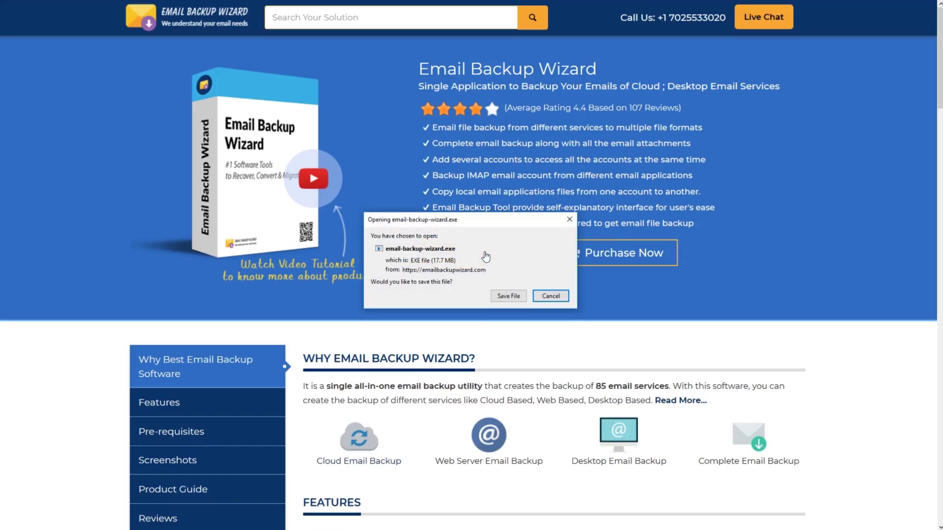
{"action": "left_click", "coordinate": [508, 296]}
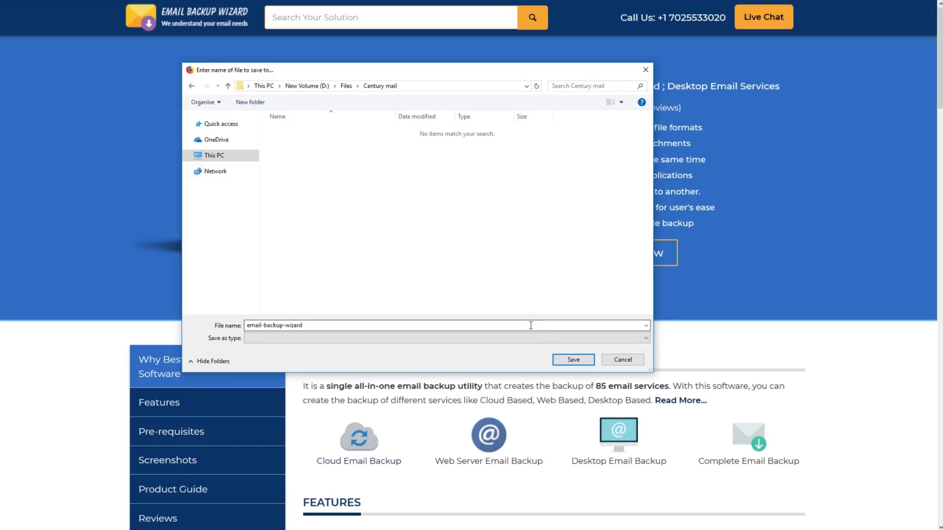
{"action": "left_click", "coordinate": [573, 361]}
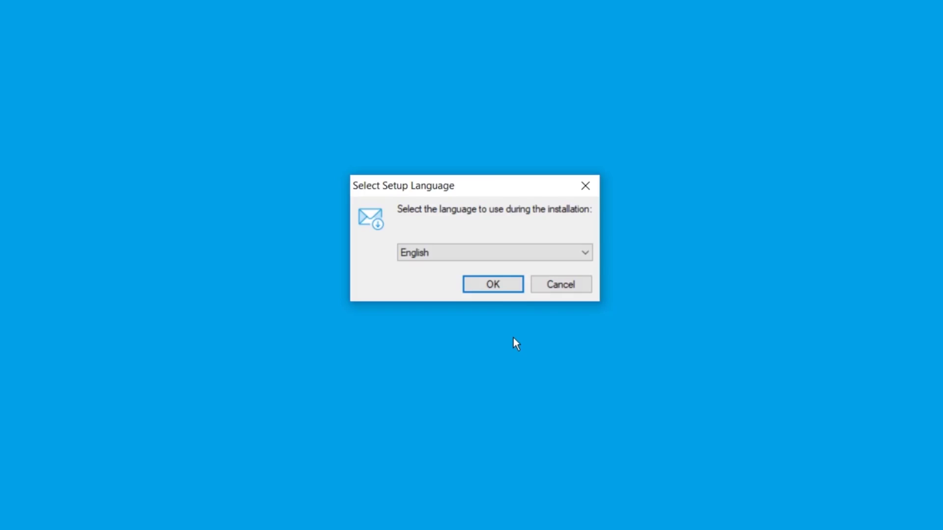
- Install Email Backup Wizard in English, accepting the licence and keeping default location and tasks
{"action": "left_click", "coordinate": [494, 285]}
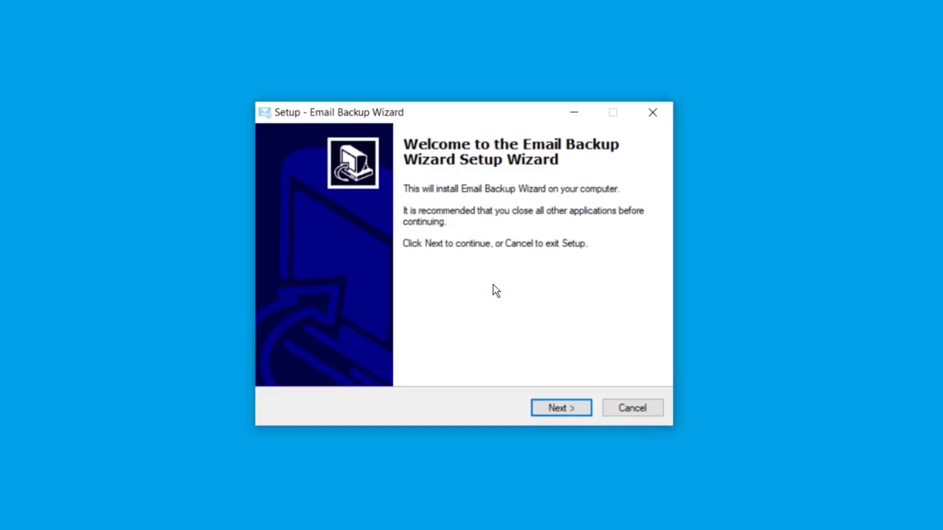
{"action": "left_click", "coordinate": [570, 410]}
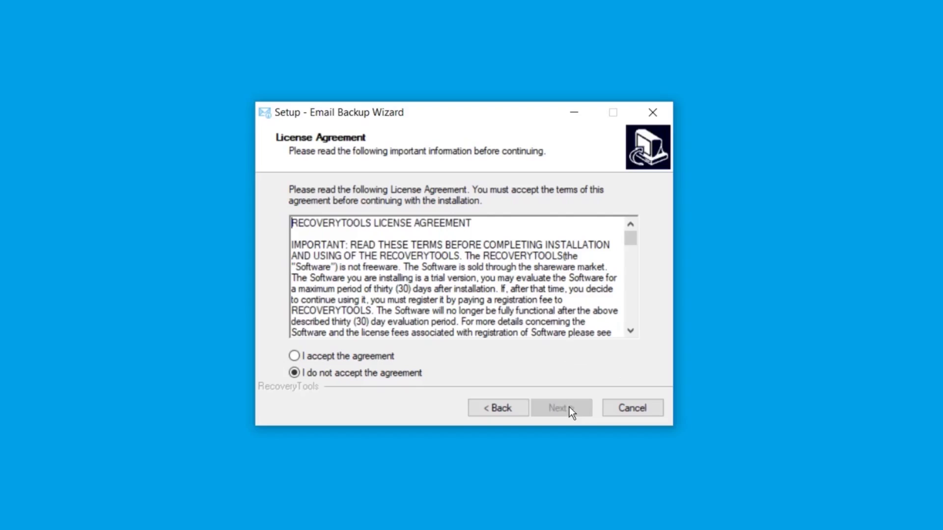
{"action": "left_click", "coordinate": [295, 357]}
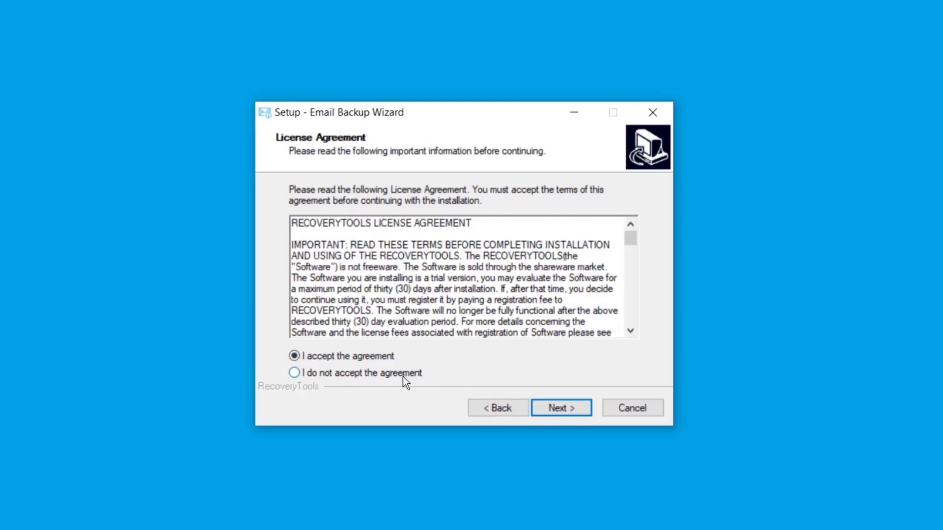
{"action": "left_click", "coordinate": [557, 412]}
{"action": "left_click", "coordinate": [557, 411]}
{"action": "left_click", "coordinate": [557, 412]}
{"action": "left_click", "coordinate": [557, 411]}
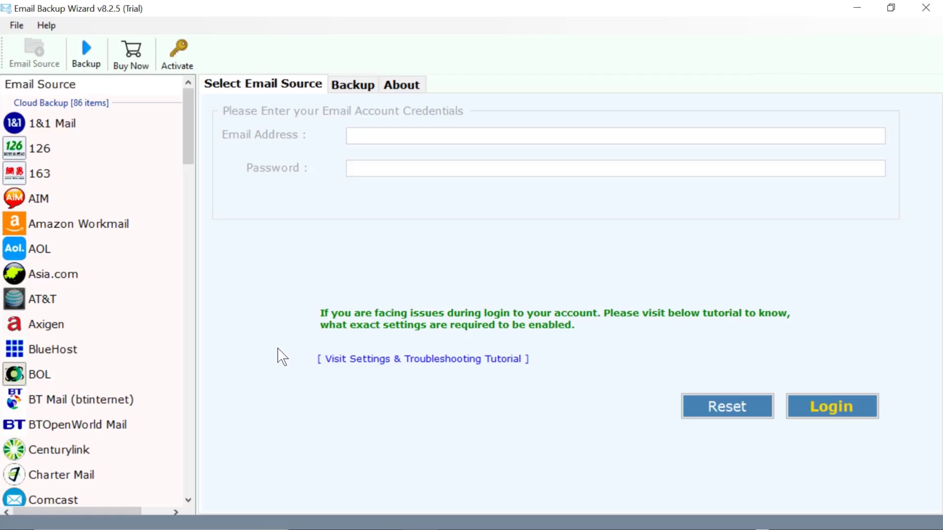
- Choose G Suite as the email source, enter the account e-mail and password, and log in
{"action": "left_click_drag", "start_coordinate": [191, 169], "coordinate": [189, 269]}
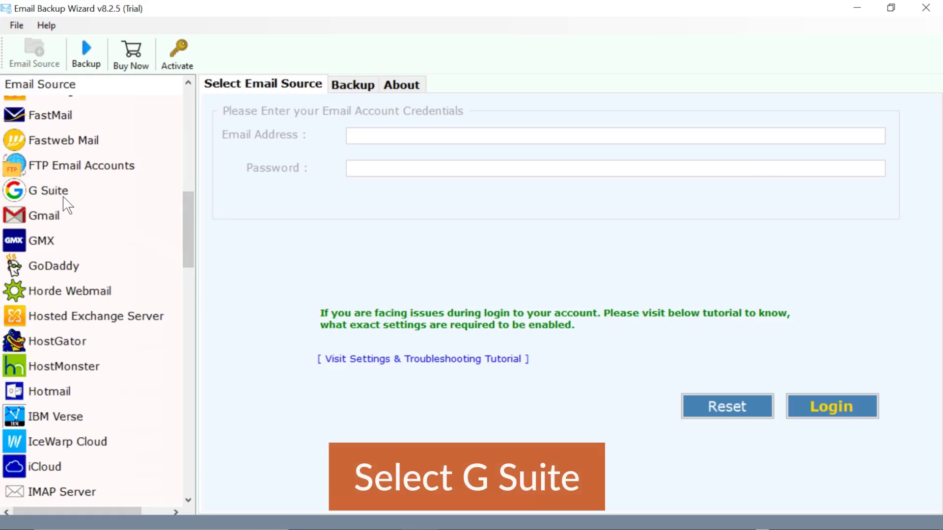
{"action": "left_click", "coordinate": [20, 197]}
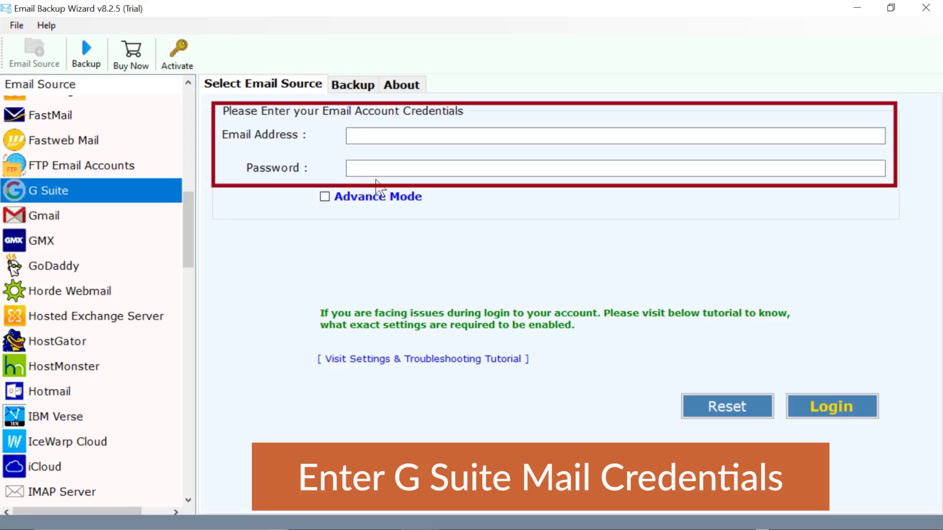
{"action": "left_click", "coordinate": [357, 135]}
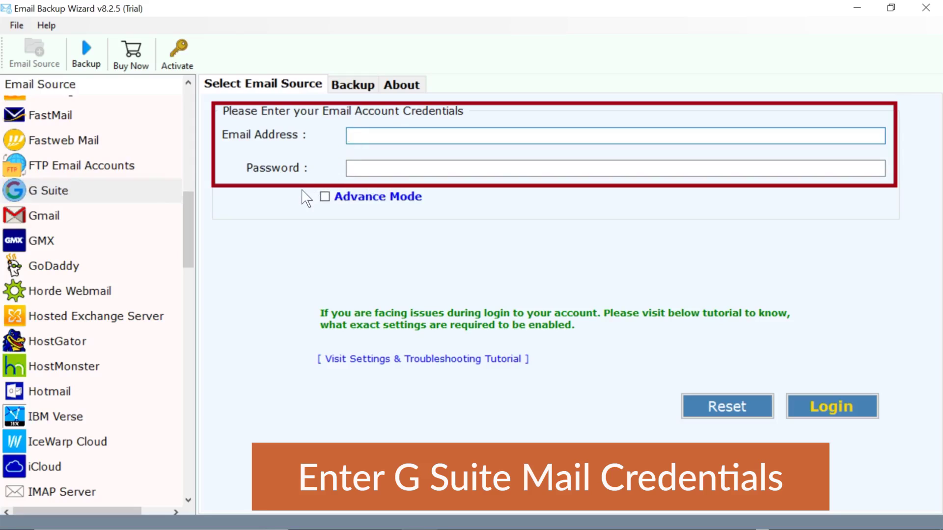
{"action": "key", "text": "Tab"}
{"action": "type", "text": "*************"}
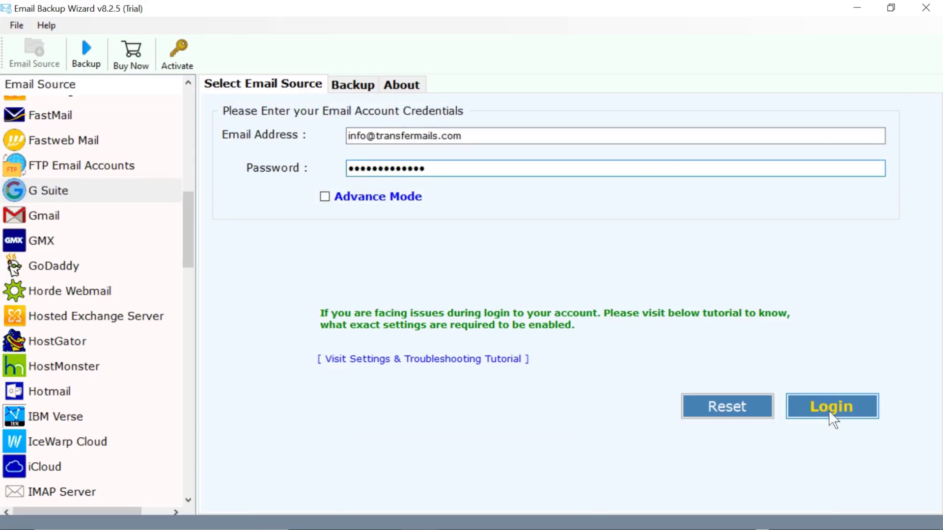
{"action": "left_click", "coordinate": [829, 412]}
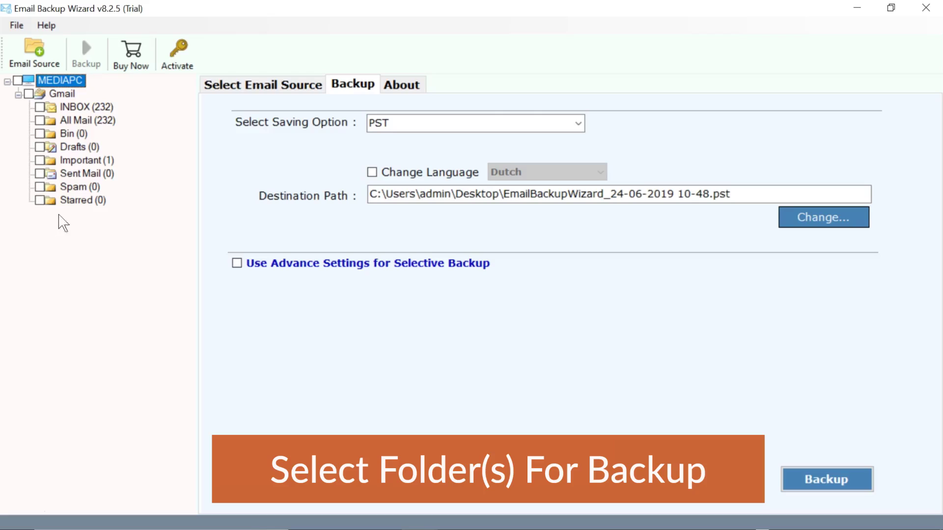
- Tick the Gmail root folder so INBOX through Starred are all selected for backup
{"action": "left_click", "coordinate": [28, 93]}
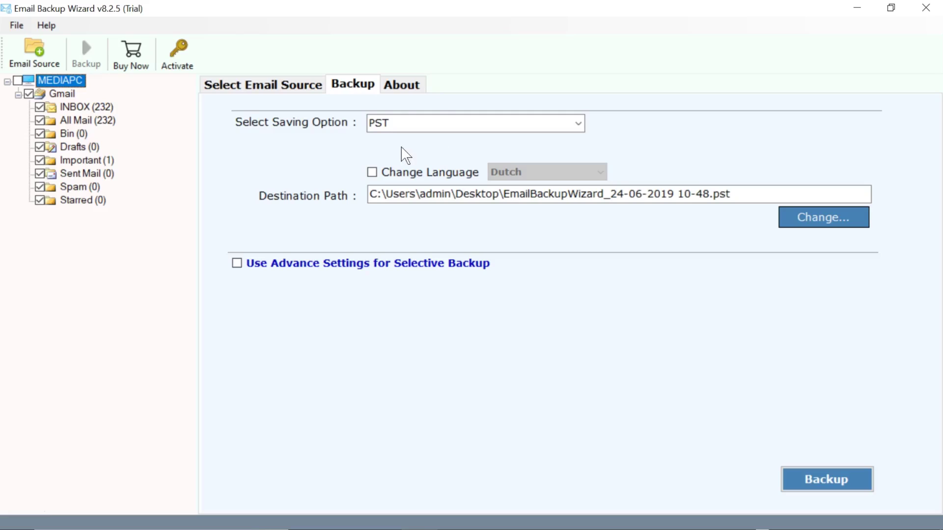
{"action": "left_click", "coordinate": [579, 129]}
- Set MBOX as the saving format, keeping the Desktop path and leaving advanced filters off
{"action": "scroll", "coordinate": [579, 162], "scroll_direction": "down", "scroll_amount": 2}
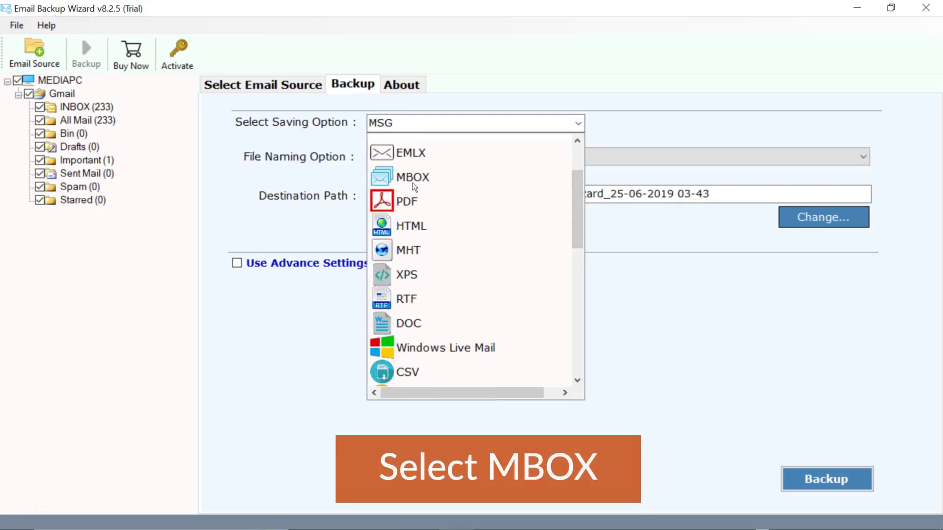
{"action": "left_click", "coordinate": [384, 179]}
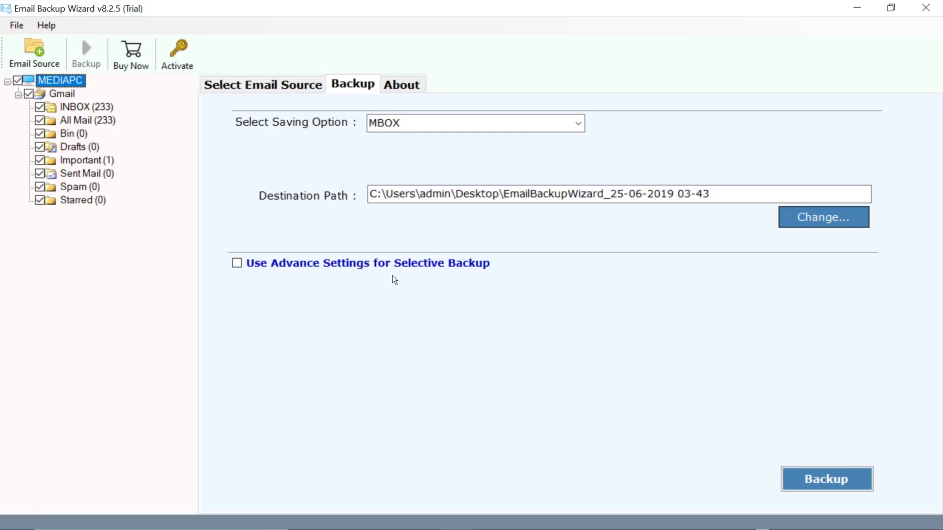
{"action": "left_click", "coordinate": [237, 264]}
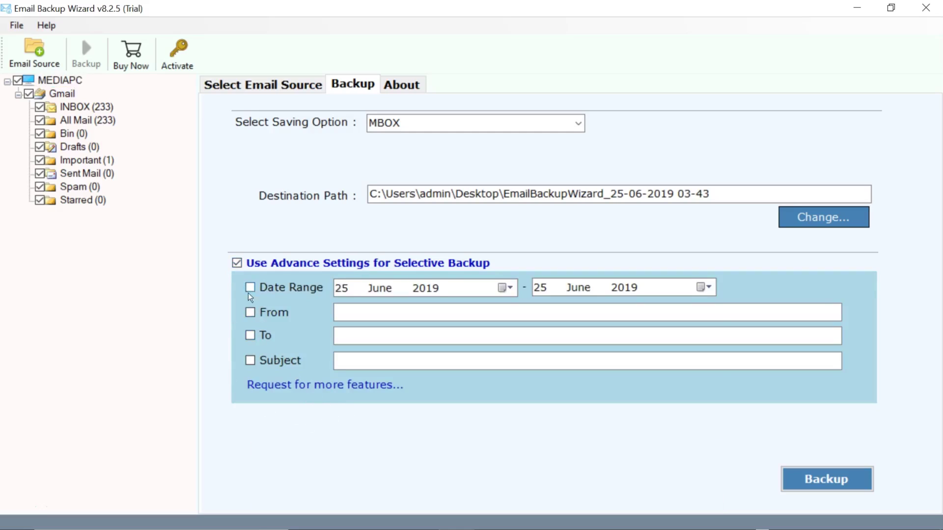
{"action": "left_click", "coordinate": [237, 265]}
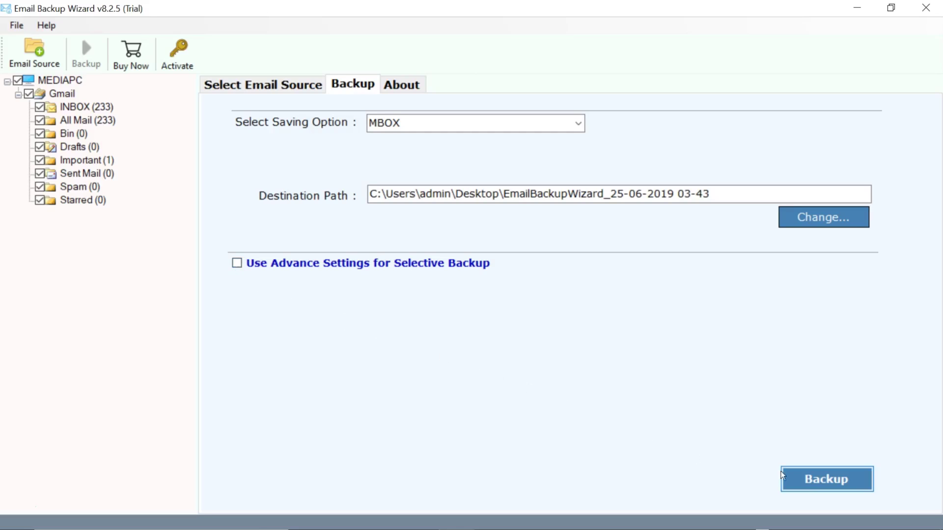
- Run the backup and dismiss the completion and trial-limit messages
{"action": "left_click", "coordinate": [818, 480]}
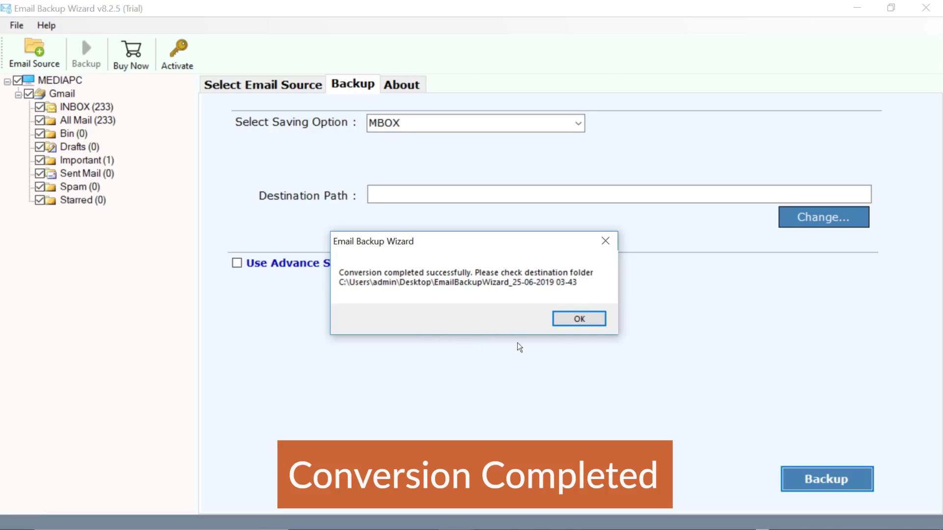
{"action": "left_click", "coordinate": [573, 322]}
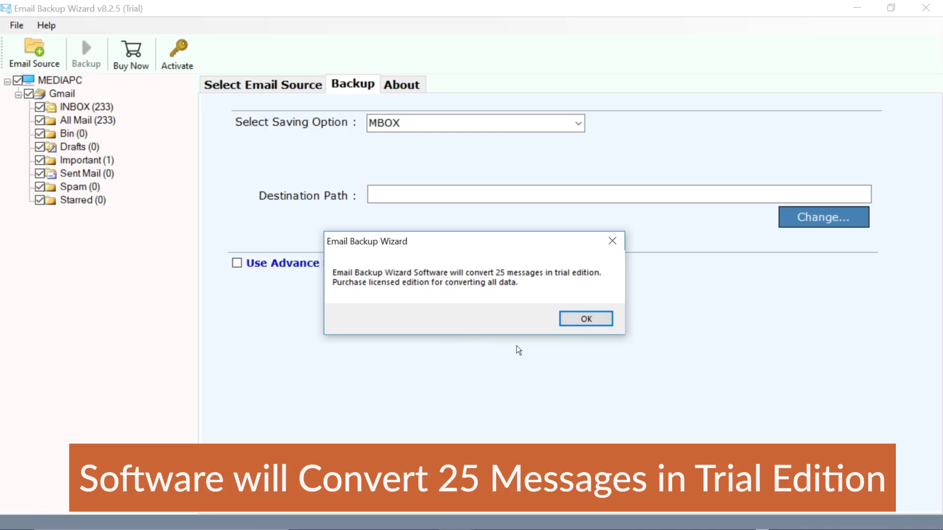
{"action": "left_click", "coordinate": [580, 321]}
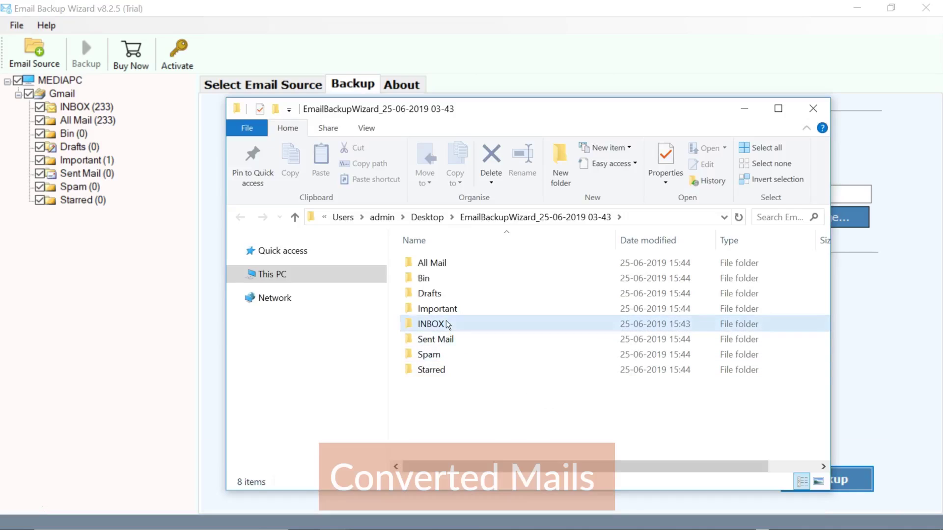
- Check the INBOX and All Mail folders for their .mbox files, returning to the dated folder
{"action": "double_click", "coordinate": [432, 324]}
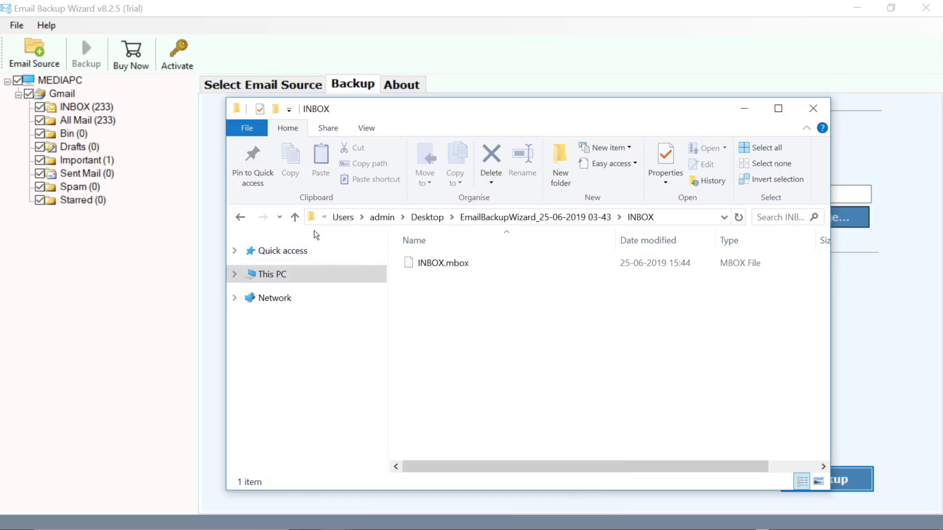
{"action": "left_click", "coordinate": [295, 217]}
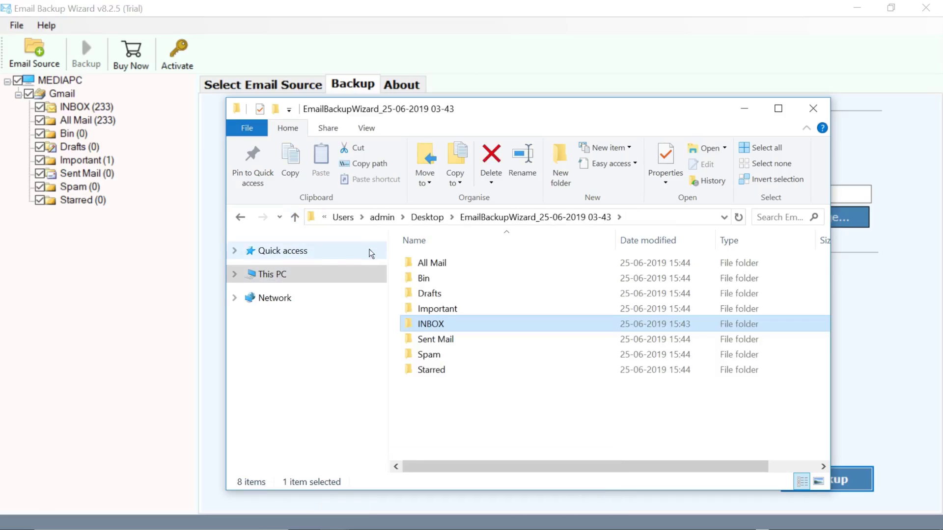
{"action": "double_click", "coordinate": [435, 265]}
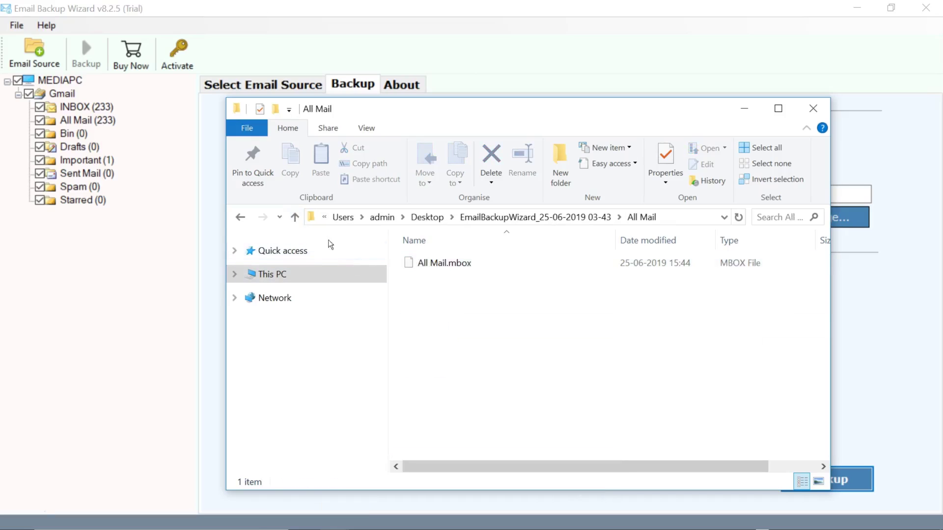
{"action": "left_click", "coordinate": [295, 217]}
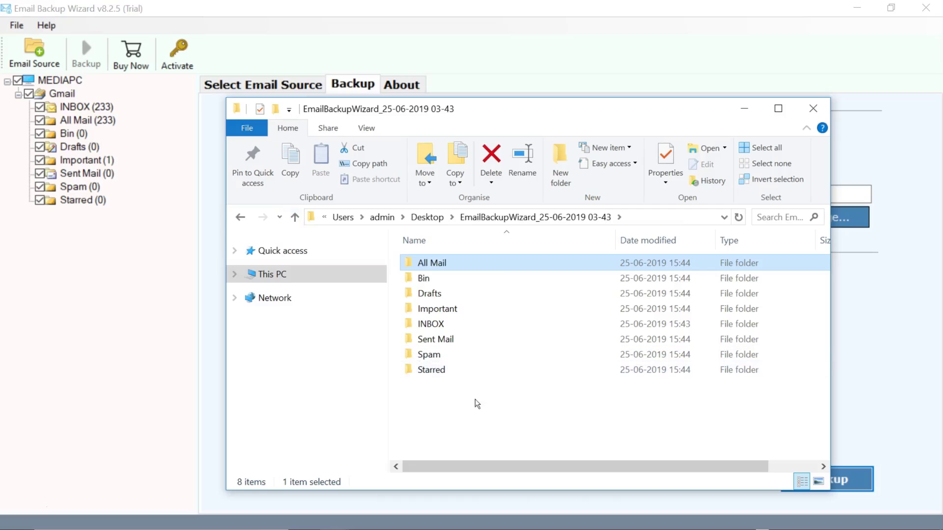